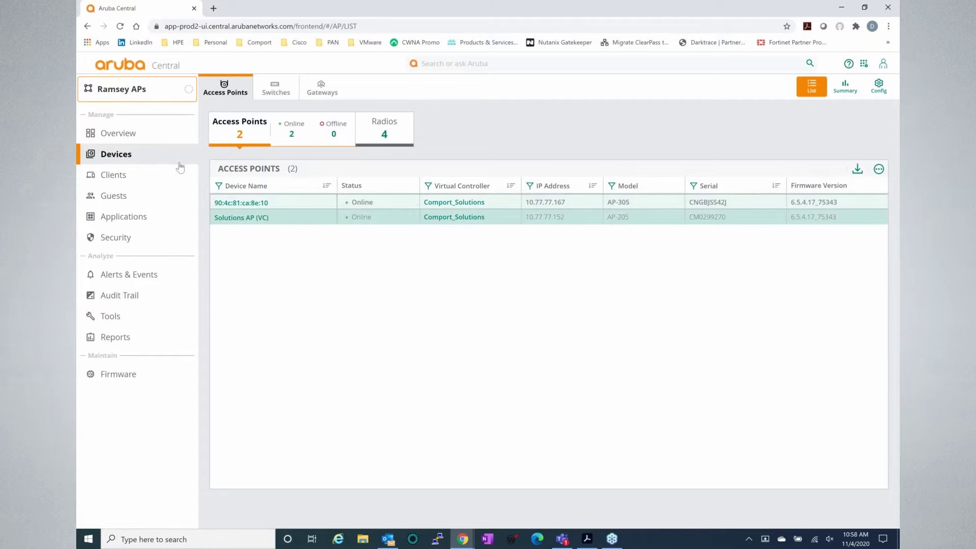
- Switch the group selector to Ramsey APs to list its AP-305 and AP-205
click(152, 94)
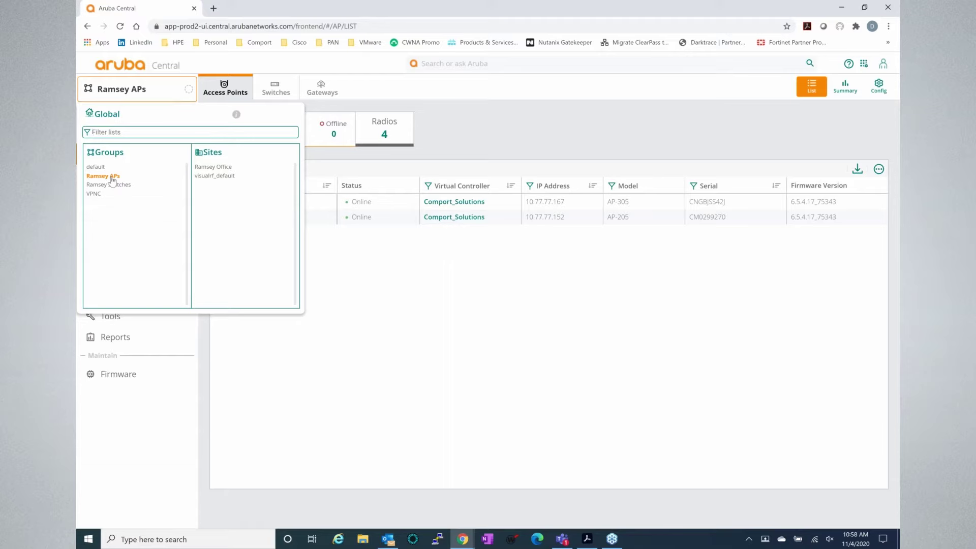
click(113, 178)
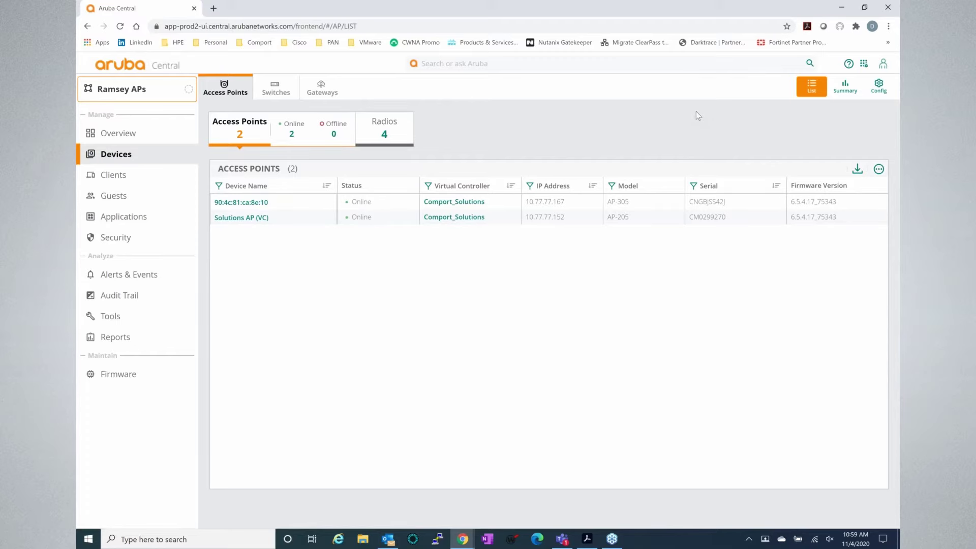
- Open the group's Config page, show the advanced sections, and reload the Wireless SSIDs list
click(876, 96)
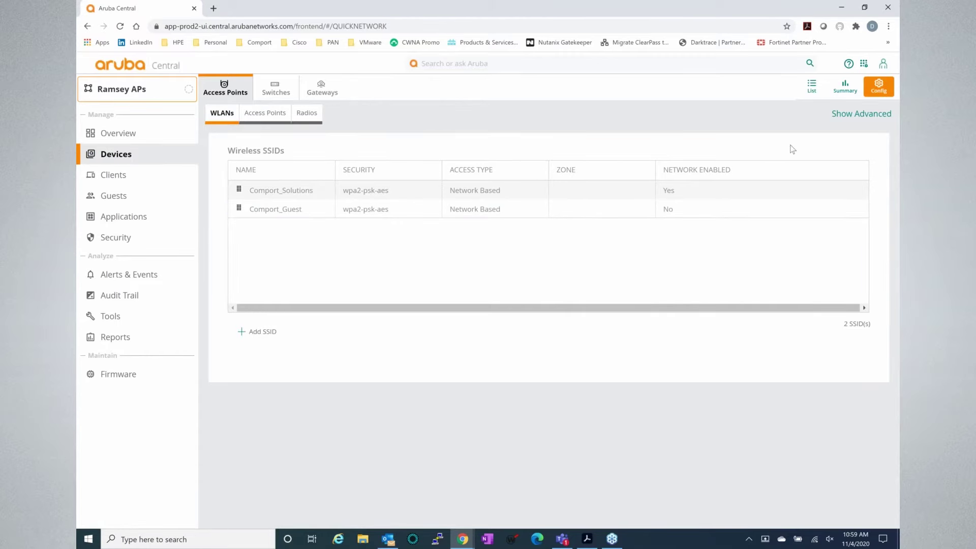
click(843, 116)
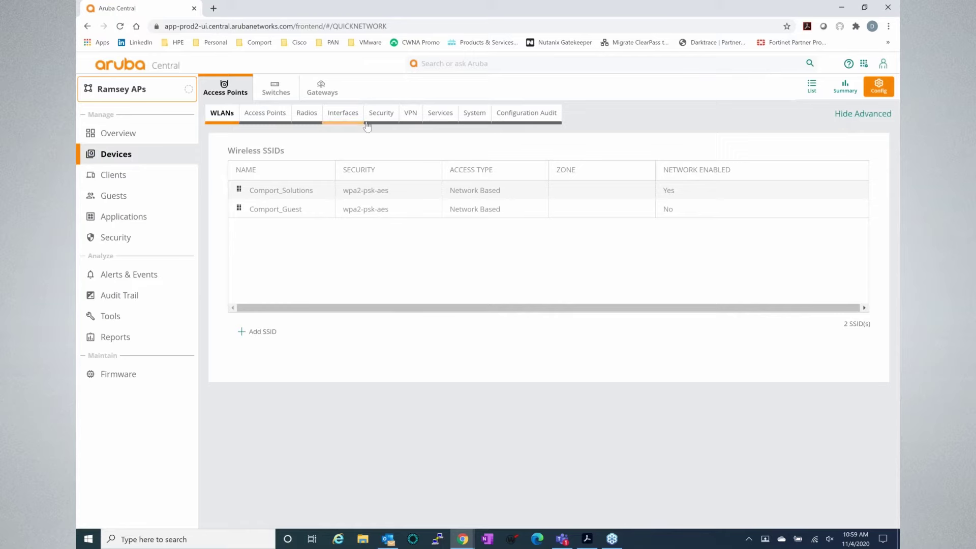
click(223, 118)
- Start a new wireless network named 'test' and continue to its VLAN settings
click(259, 336)
click(524, 205)
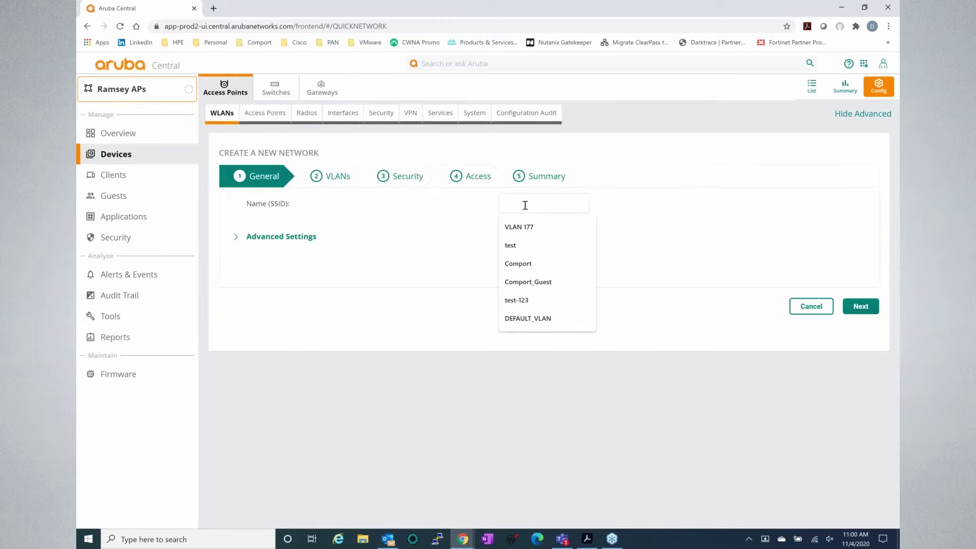
text(test)
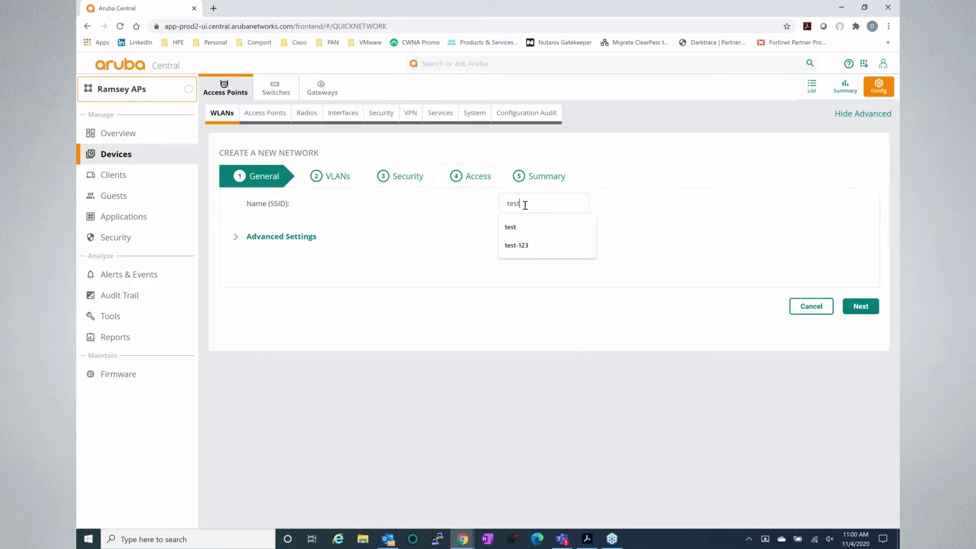
click(863, 307)
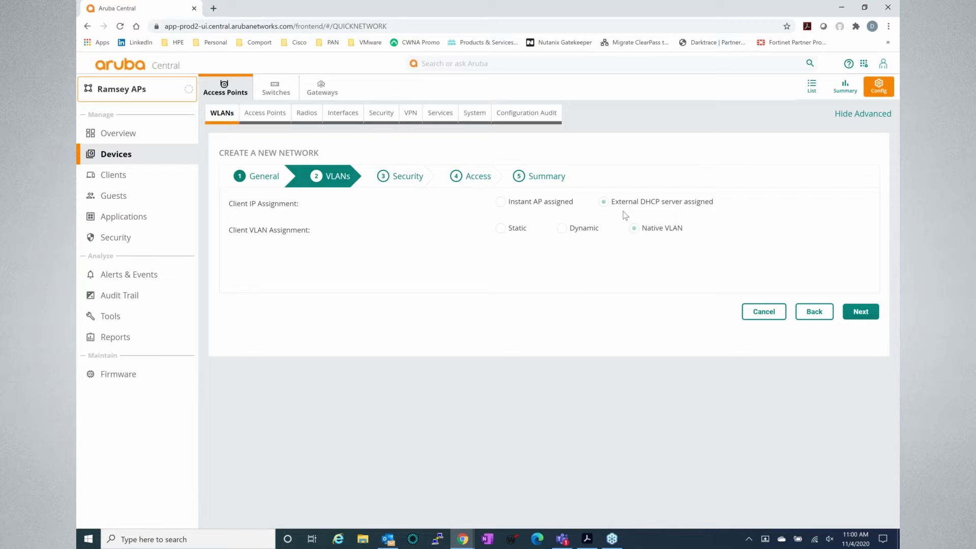
- Compare the client IP and VLAN options, settling on External DHCP and Native VLAN
click(525, 204)
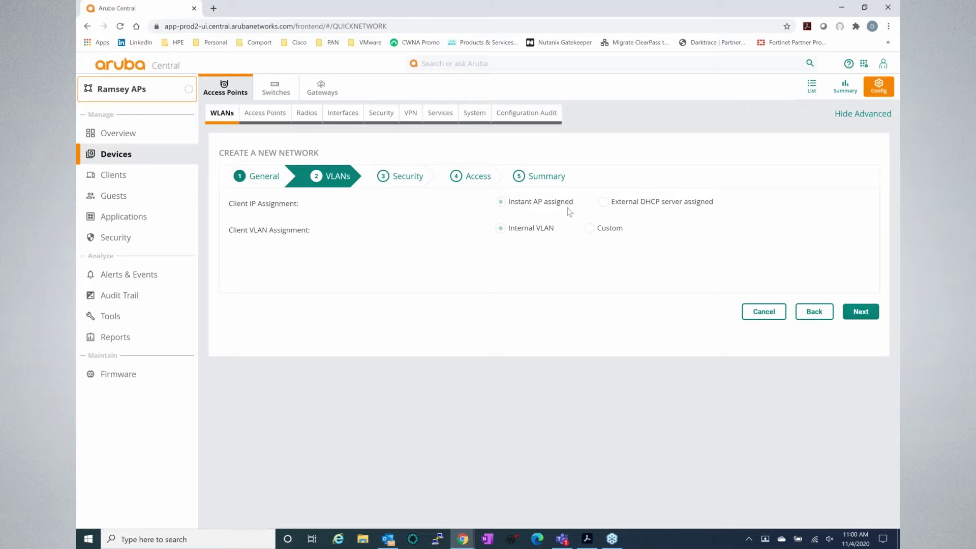
click(627, 203)
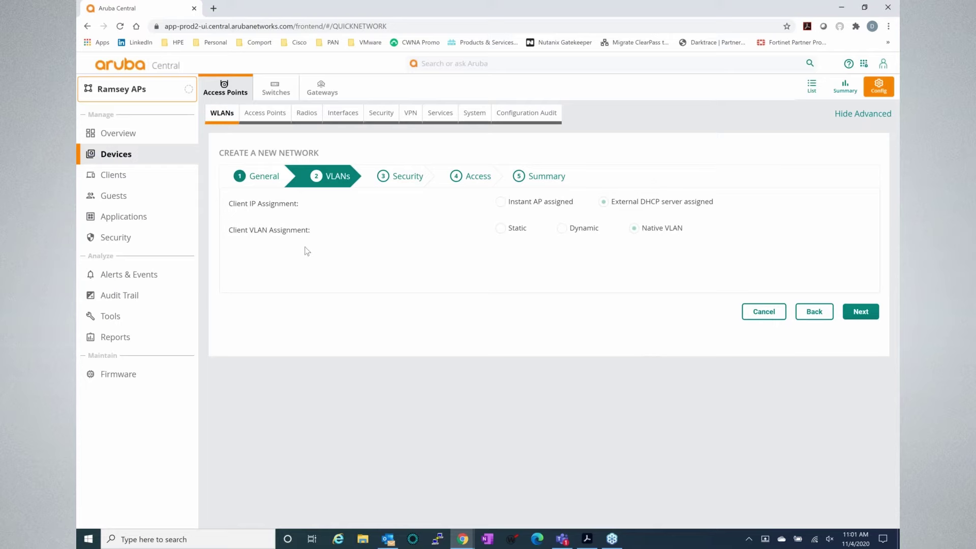
click(501, 229)
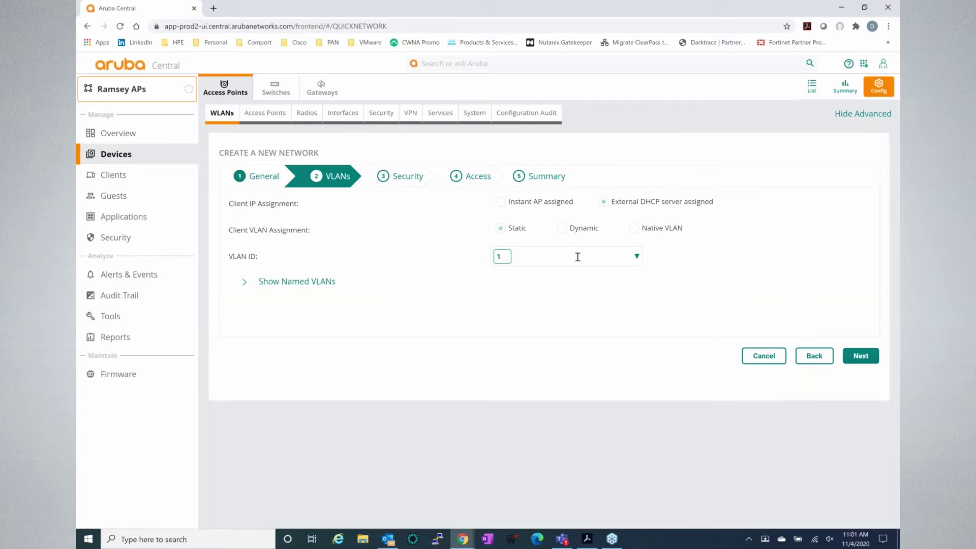
click(563, 229)
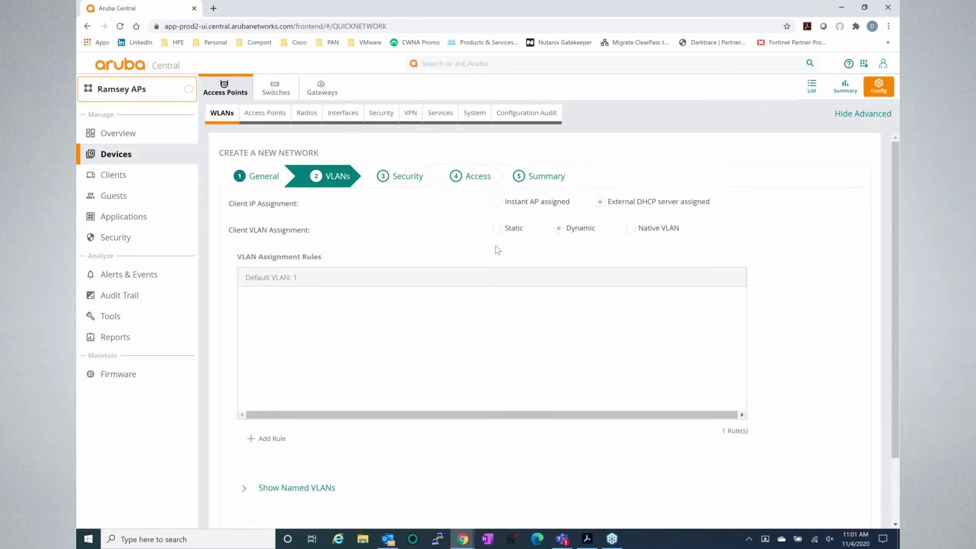
click(630, 230)
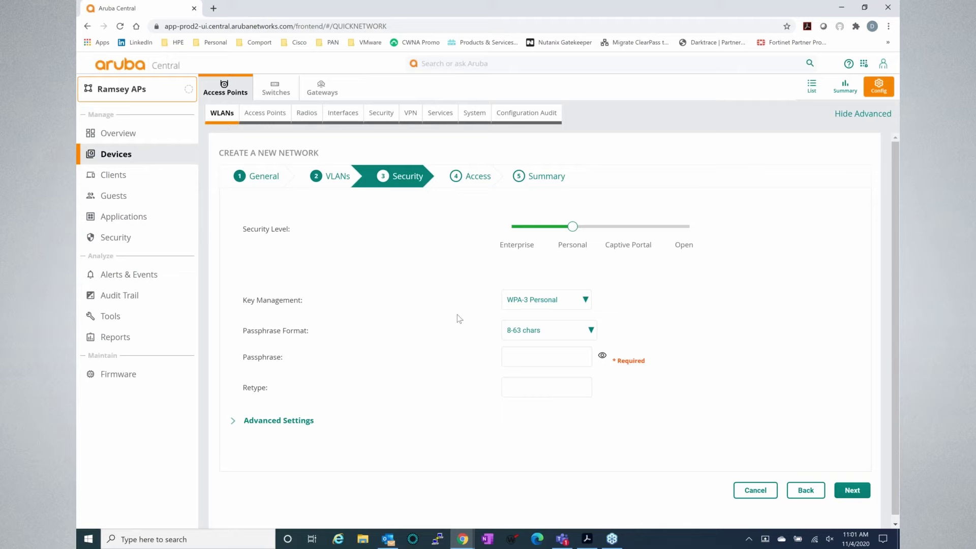
- Review key management choices, keep WPA-3 Personal, then set the security level to Enterprise
click(581, 307)
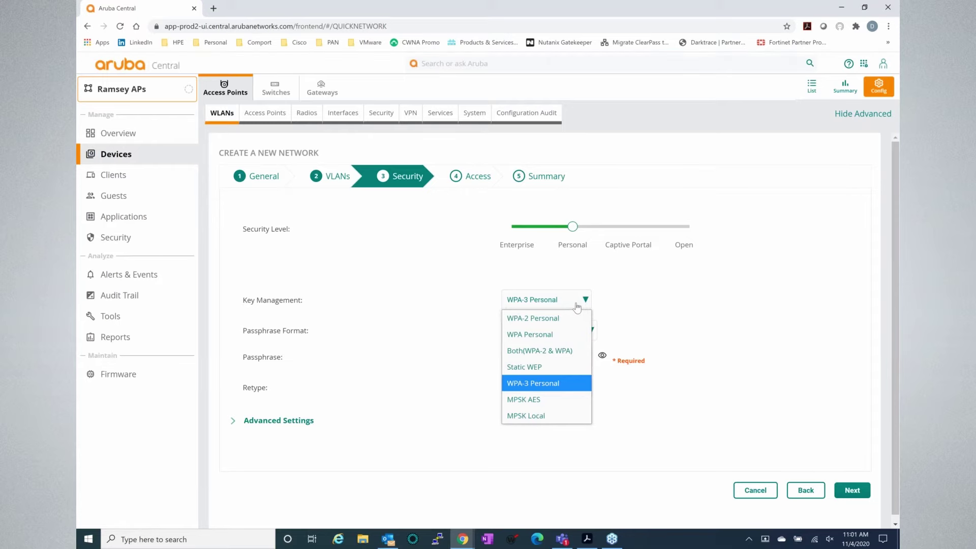
click(577, 307)
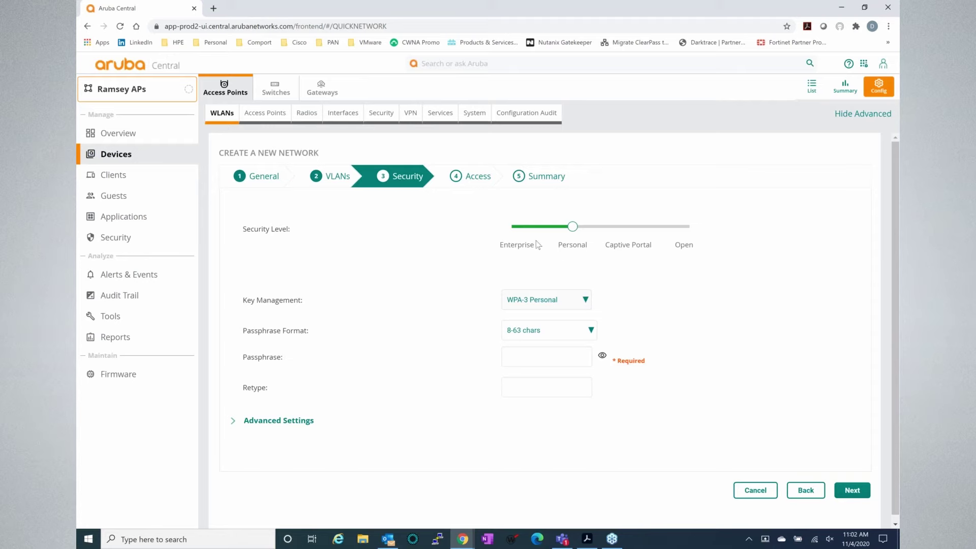
click(520, 237)
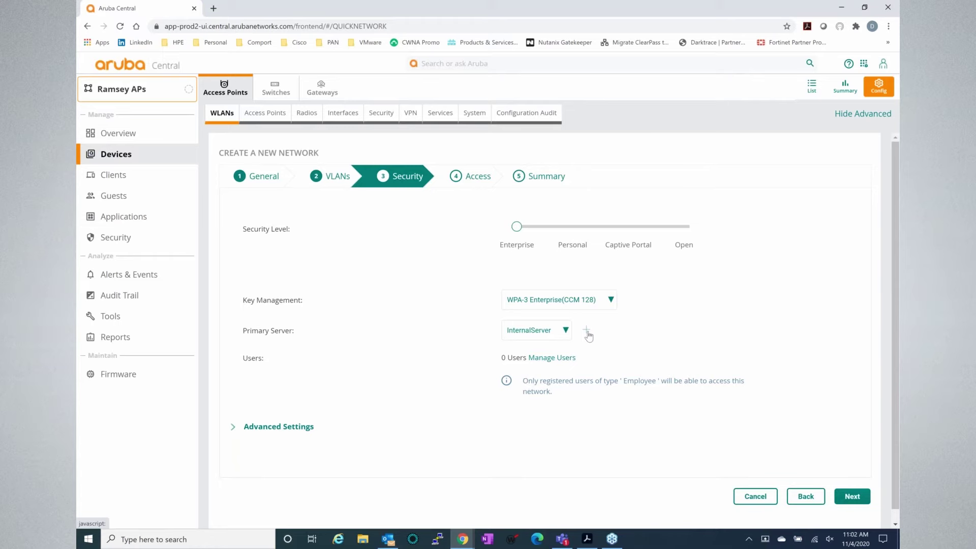
- Review the server types for a new authentication server, then cancel to keep InternalServer
click(587, 331)
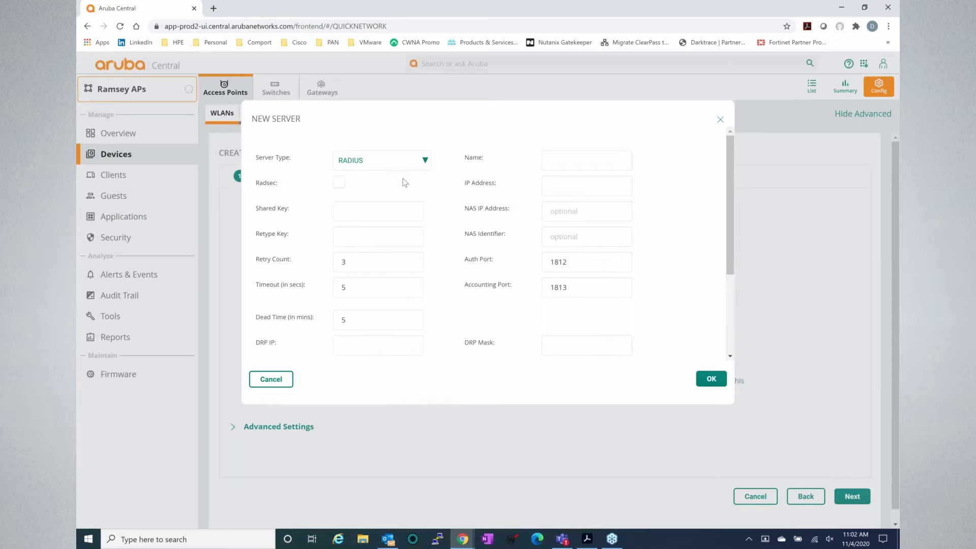
click(425, 168)
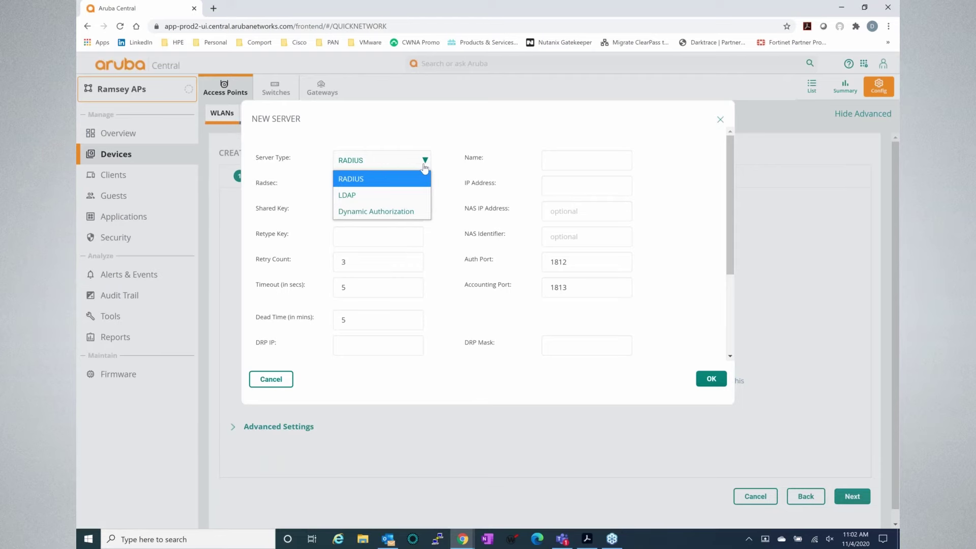
click(285, 380)
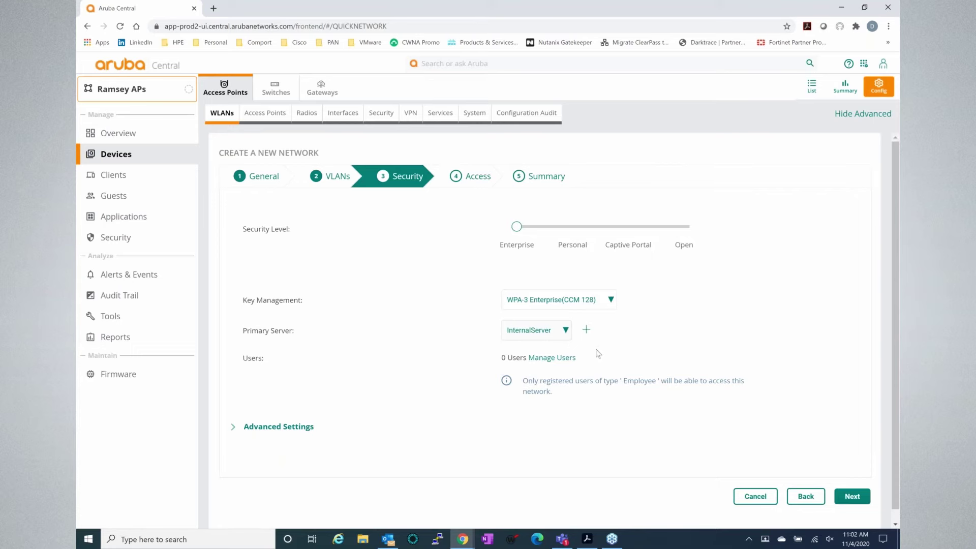
click(565, 358)
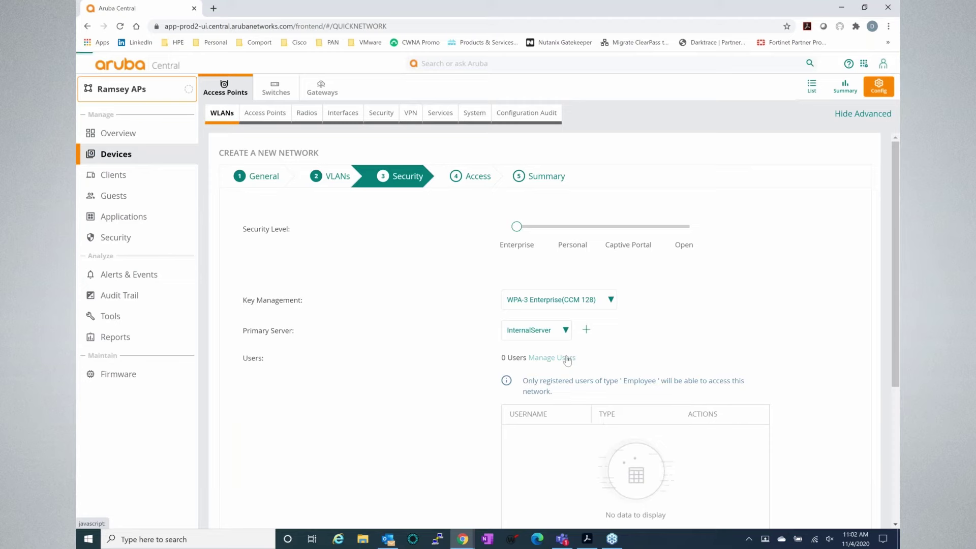
scroll(388, 362, down, 3)
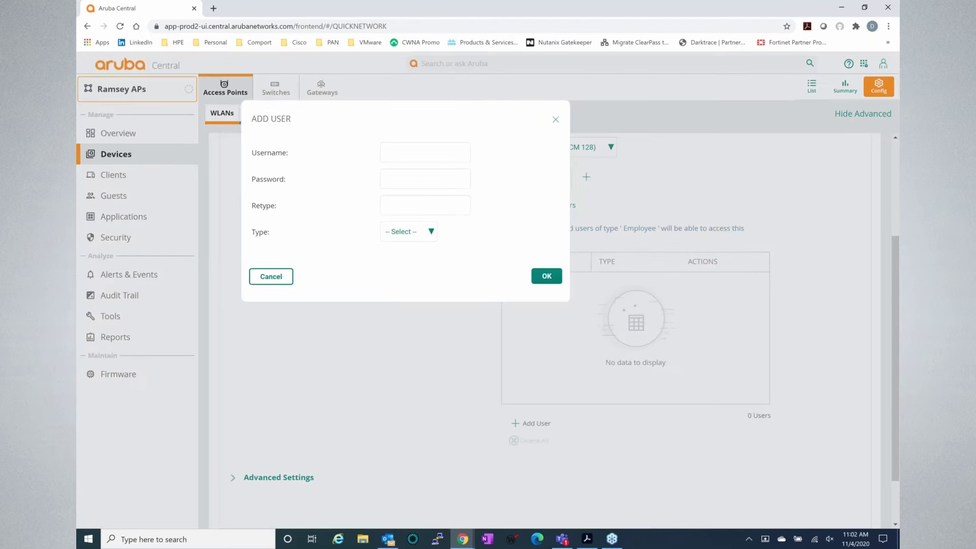
click(412, 156)
text(test123)
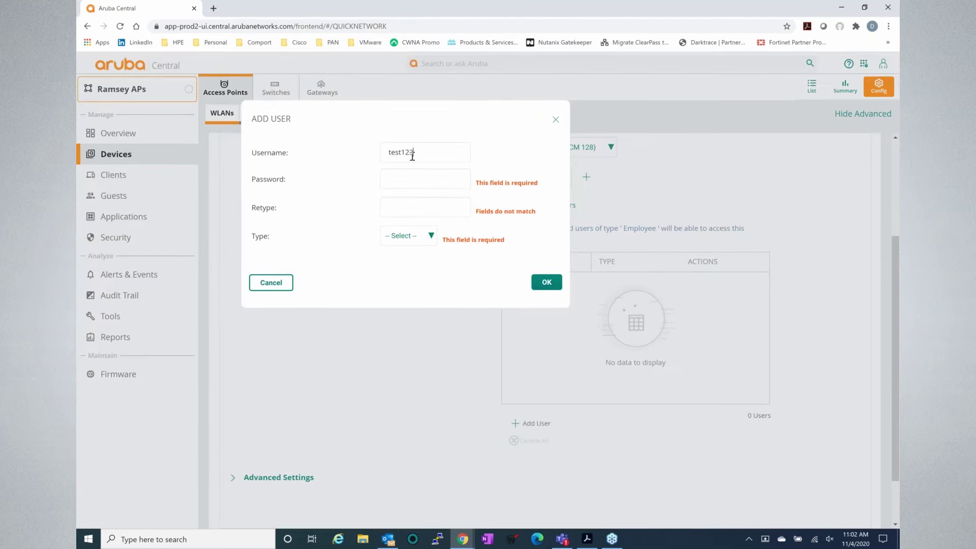
key(Tab)
text(test123)
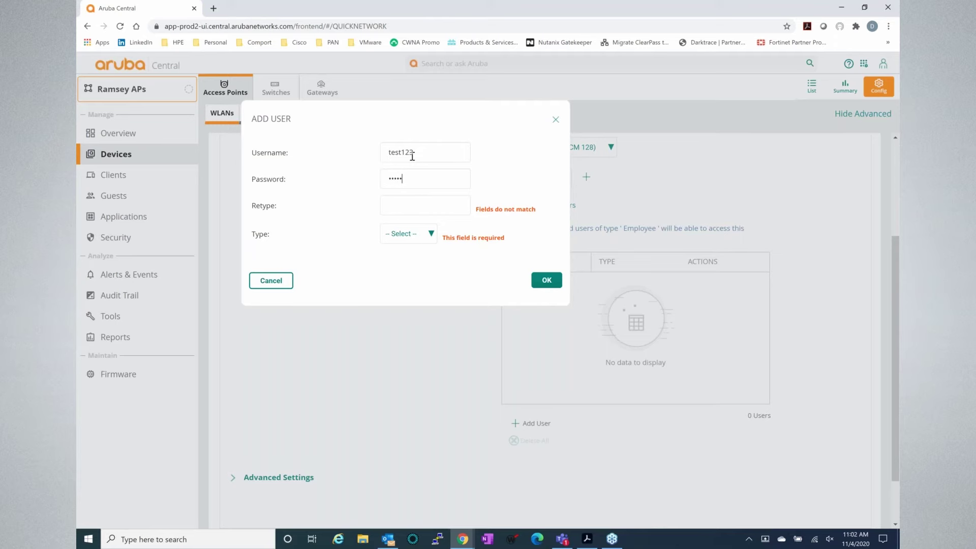
key(Tab)
text(test123)
click(429, 236)
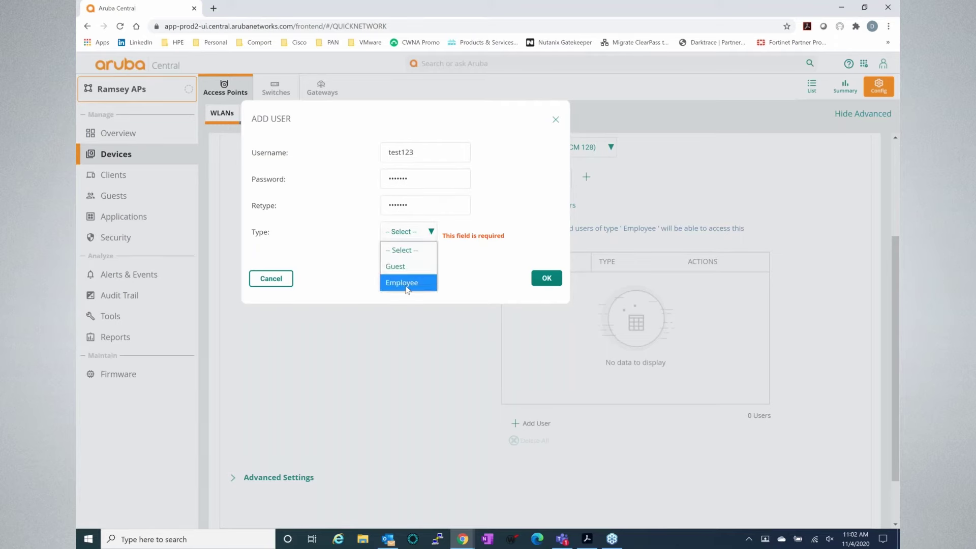
click(257, 283)
scroll(520, 306, up, 3)
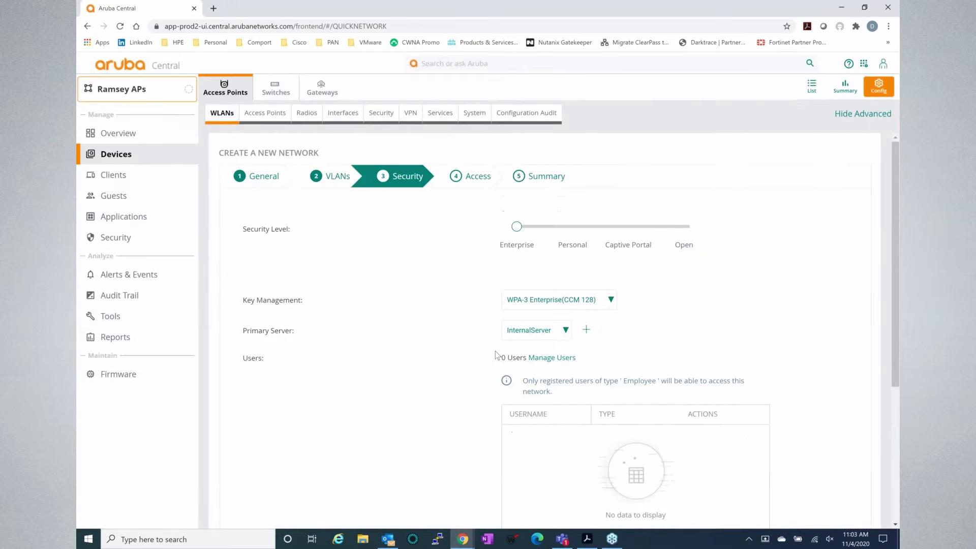
scroll(493, 356, down, 3)
scroll(493, 356, up, 3)
- Set Captive Portal security with Internal portal type and Acknowledged portal location
click(634, 227)
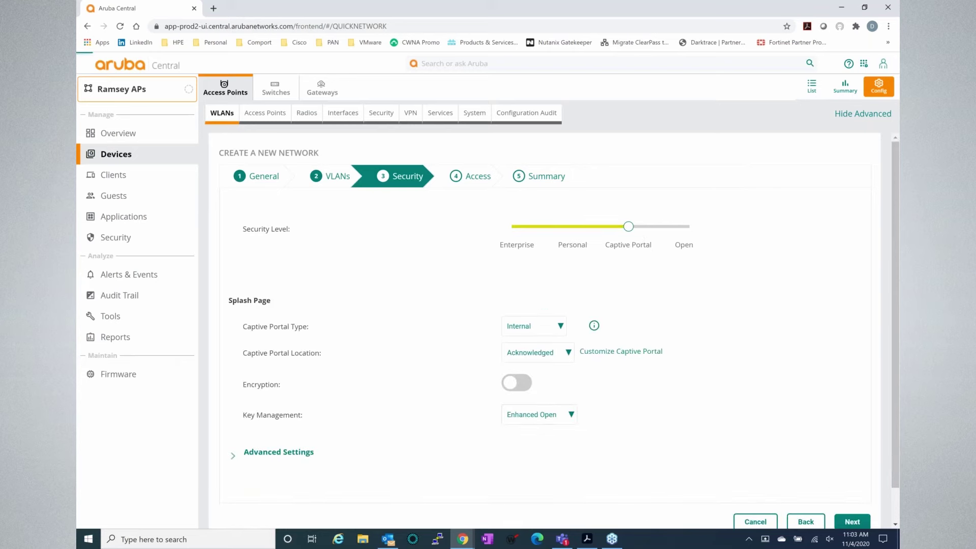
click(546, 328)
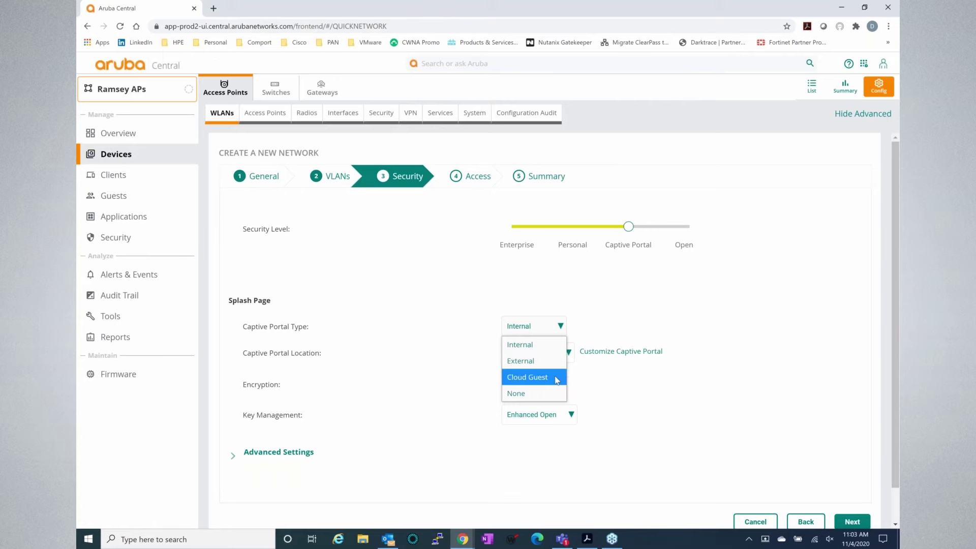
click(556, 344)
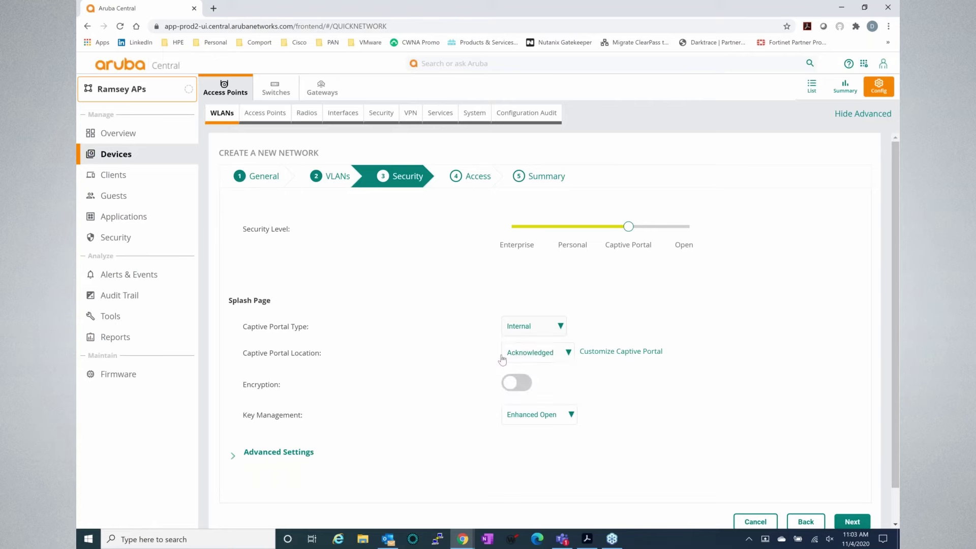
click(567, 354)
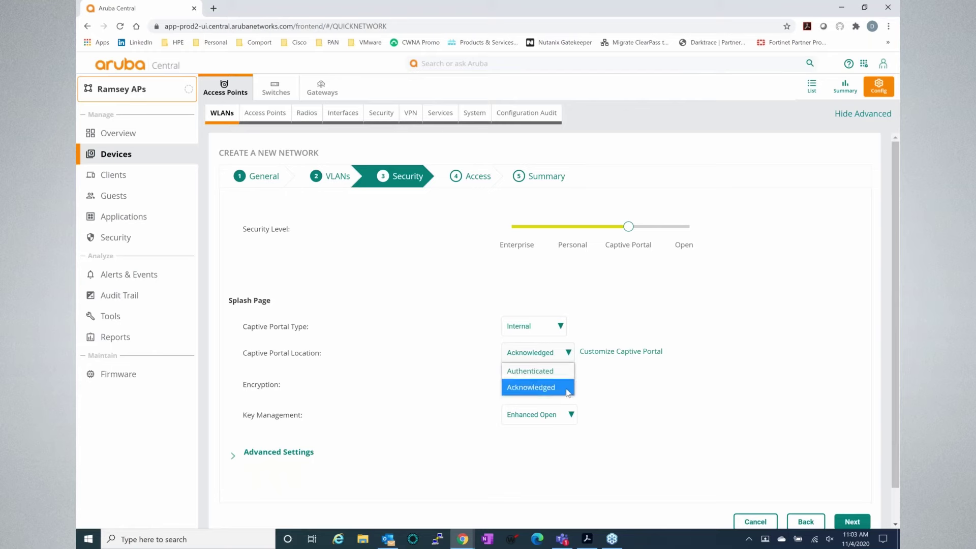
click(658, 401)
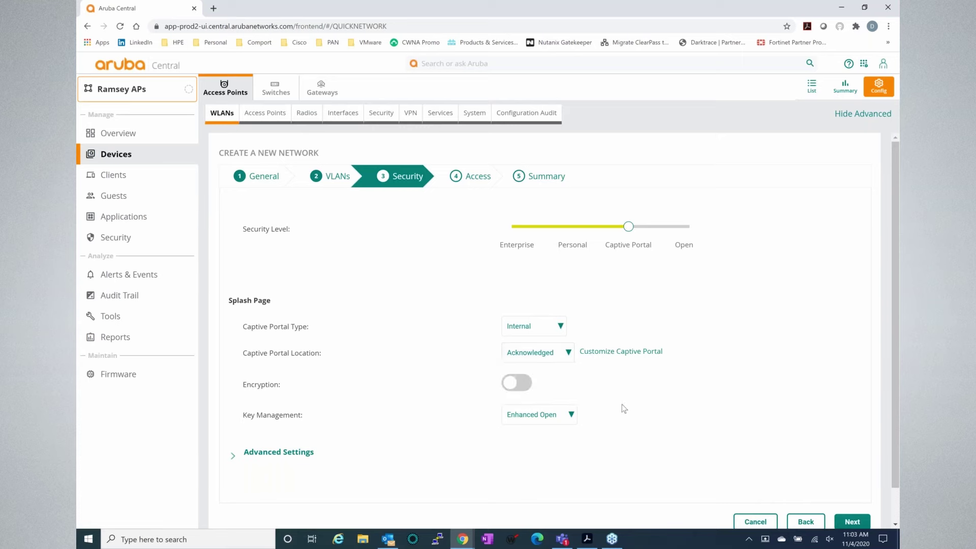
- Preview the captive portal splash page customisation, then close the preview
click(605, 357)
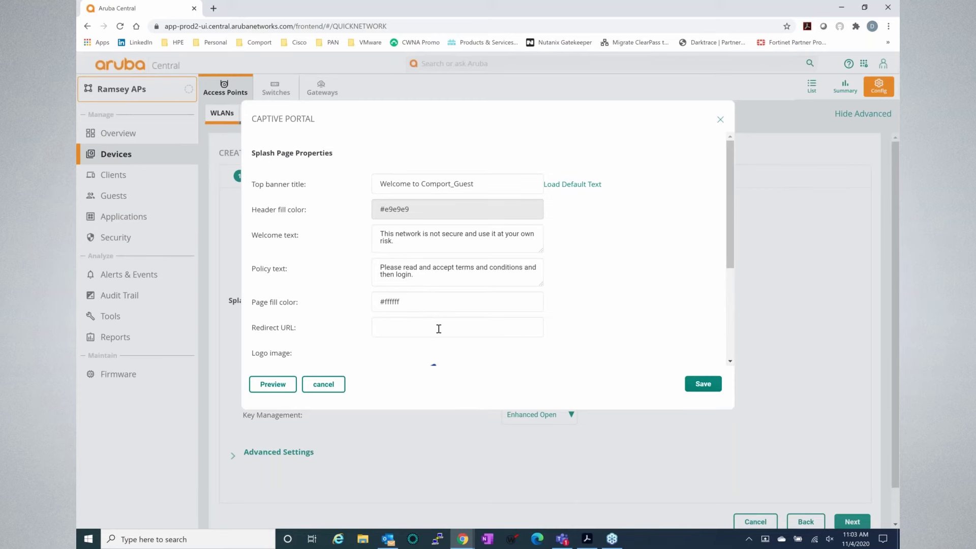
scroll(439, 329, down, 1)
scroll(438, 329, down, 3)
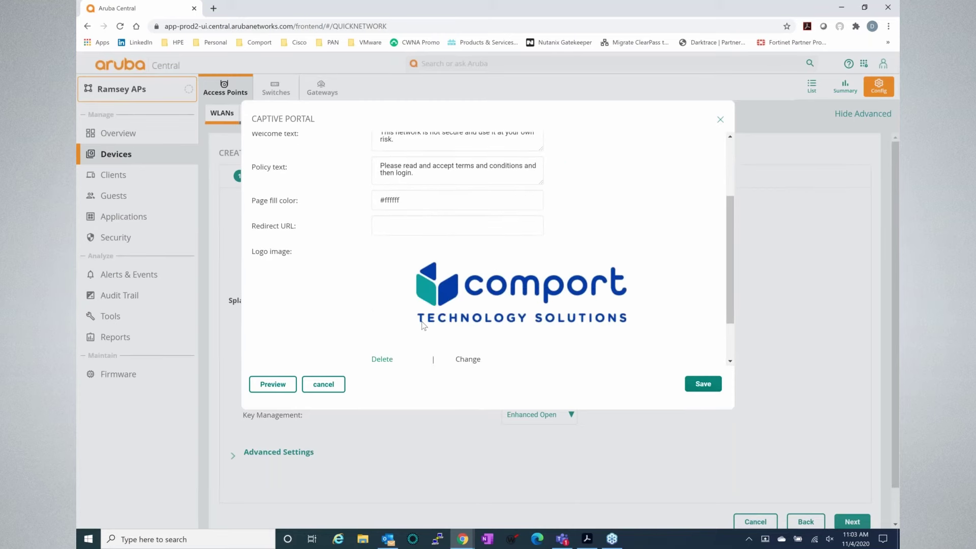
scroll(275, 251, up, 1)
click(703, 383)
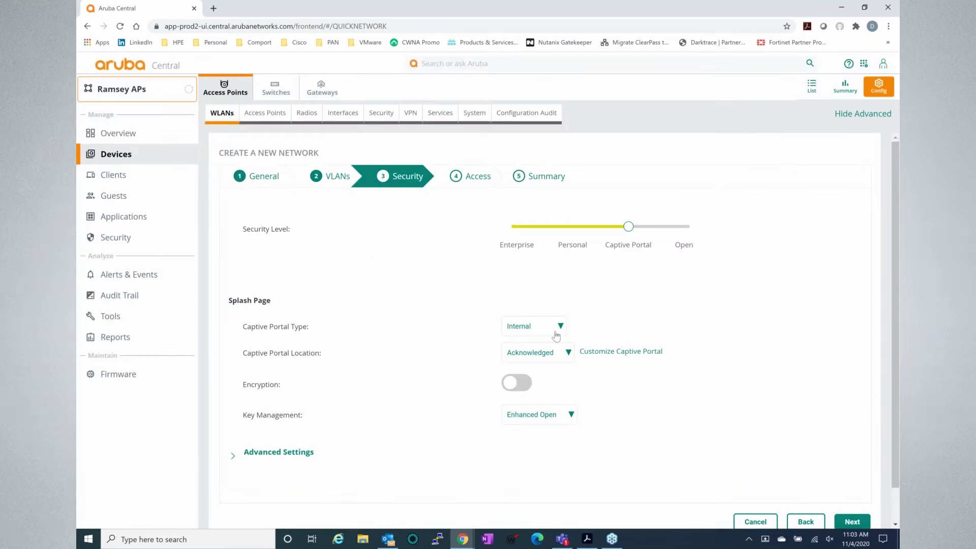
- Keep Internal as the captive portal type and advance to the Access step
click(557, 331)
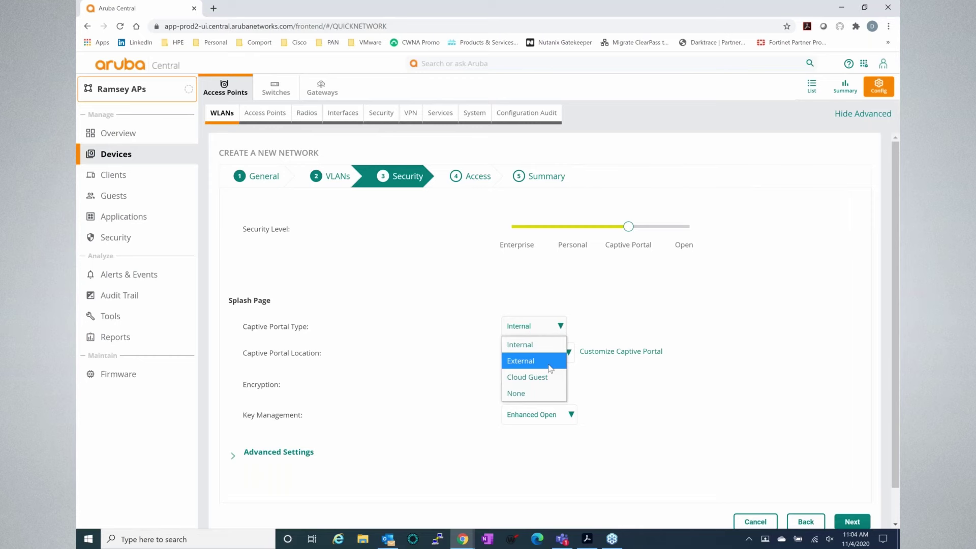
click(444, 362)
scroll(836, 366, down, 1)
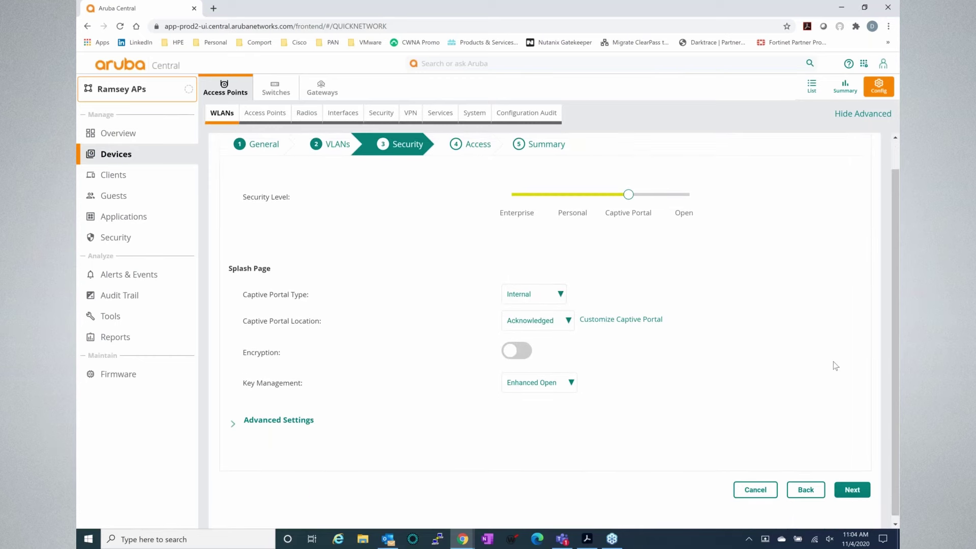
scroll(835, 366, up, 1)
scroll(837, 386, down, 1)
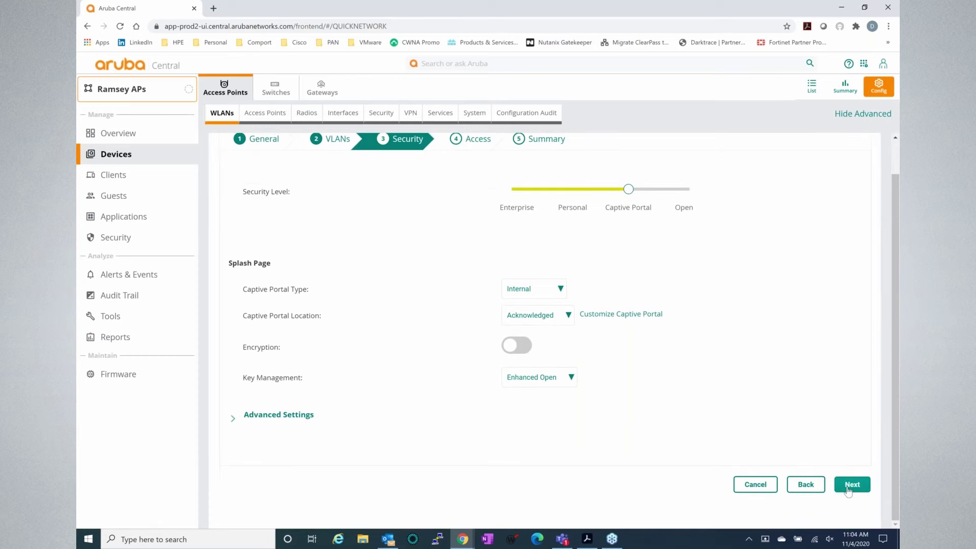
click(848, 486)
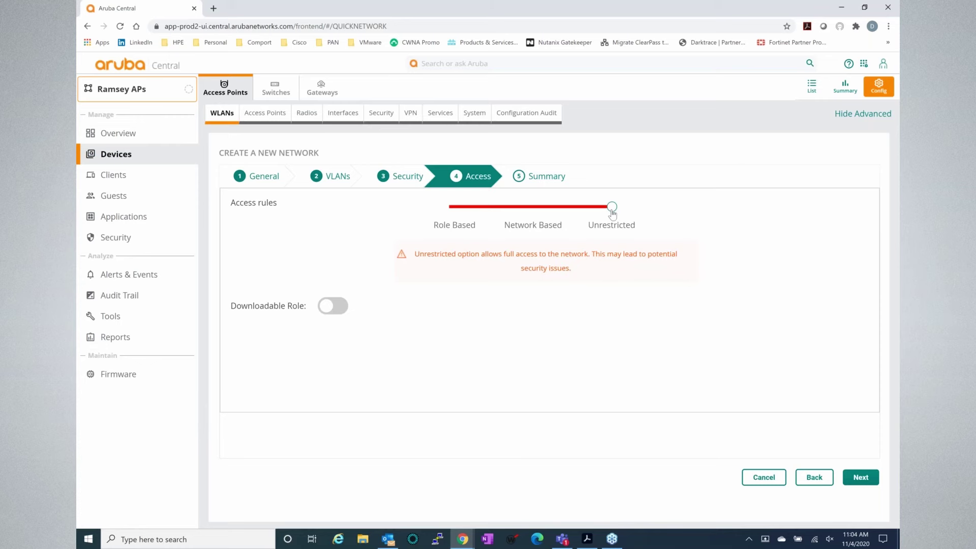
- Try Network Based and Role Based access rules, then return the slider to Unrestricted
click(551, 212)
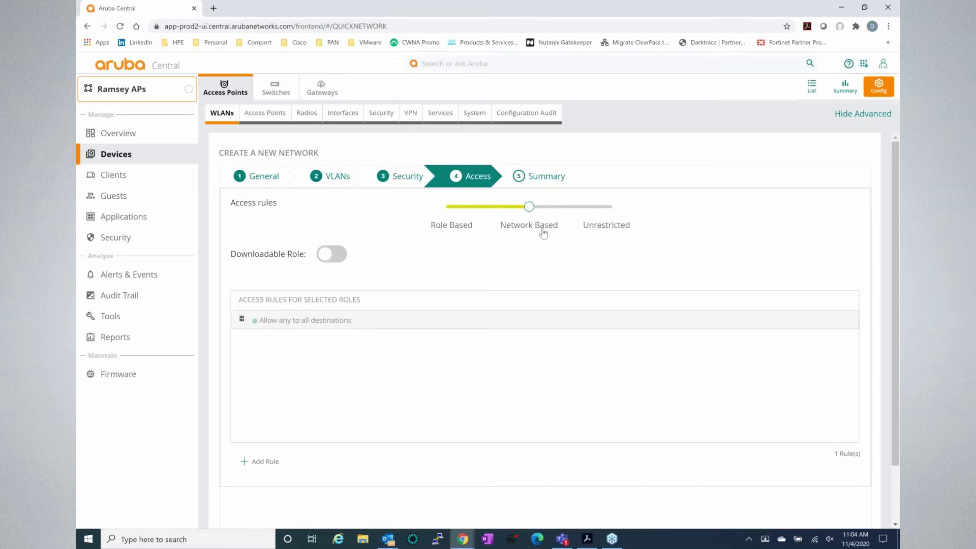
click(389, 328)
click(477, 234)
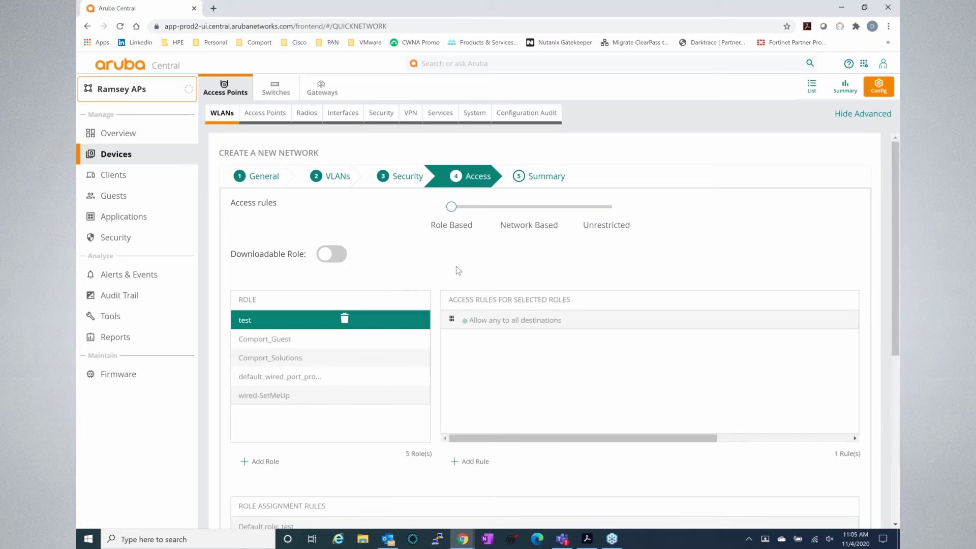
right_click(440, 268)
click(439, 264)
click(495, 324)
click(607, 209)
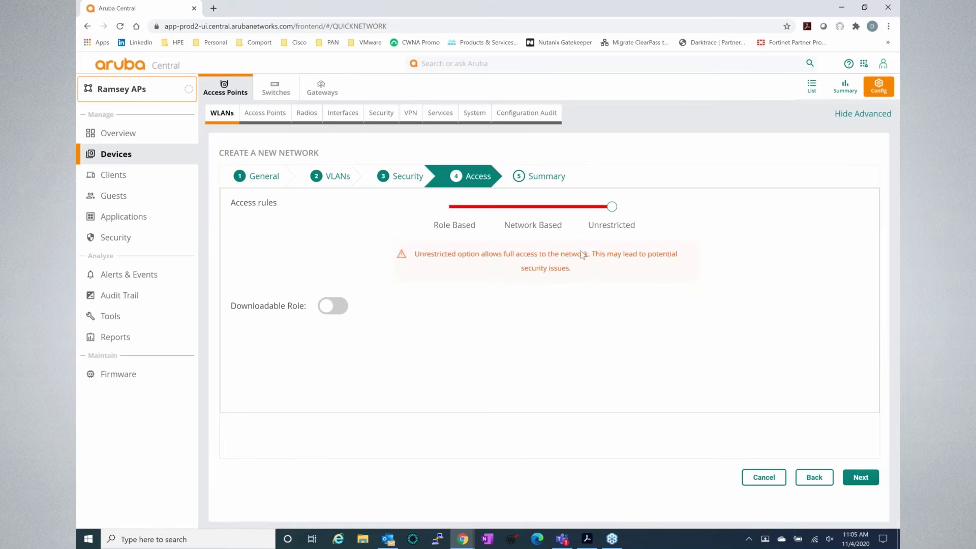
- Scroll through the Network Summary for 'test' with Captive Portal and Enhanced Open
click(860, 483)
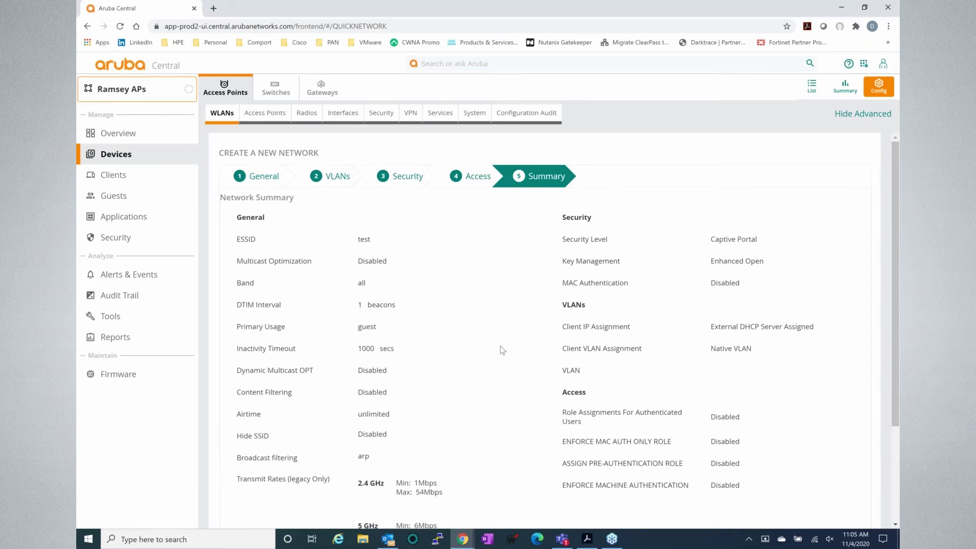
scroll(502, 350, down, 1)
scroll(503, 350, down, 2)
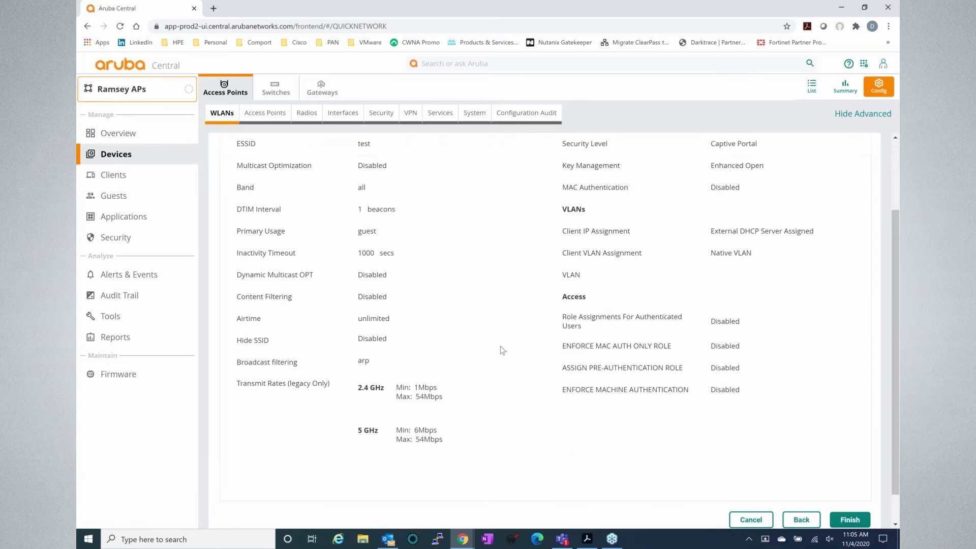
scroll(502, 350, up, 1)
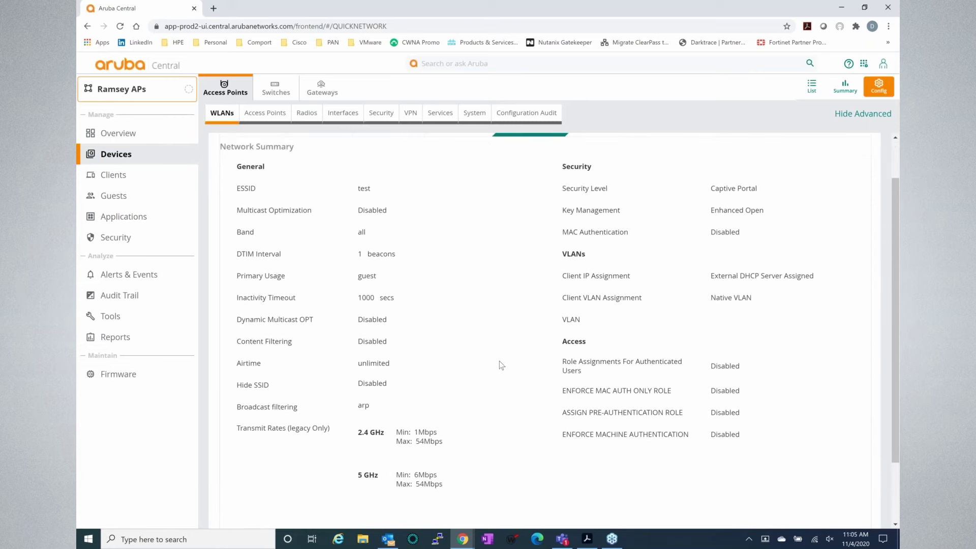
scroll(500, 363, down, 1)
scroll(499, 361, down, 2)
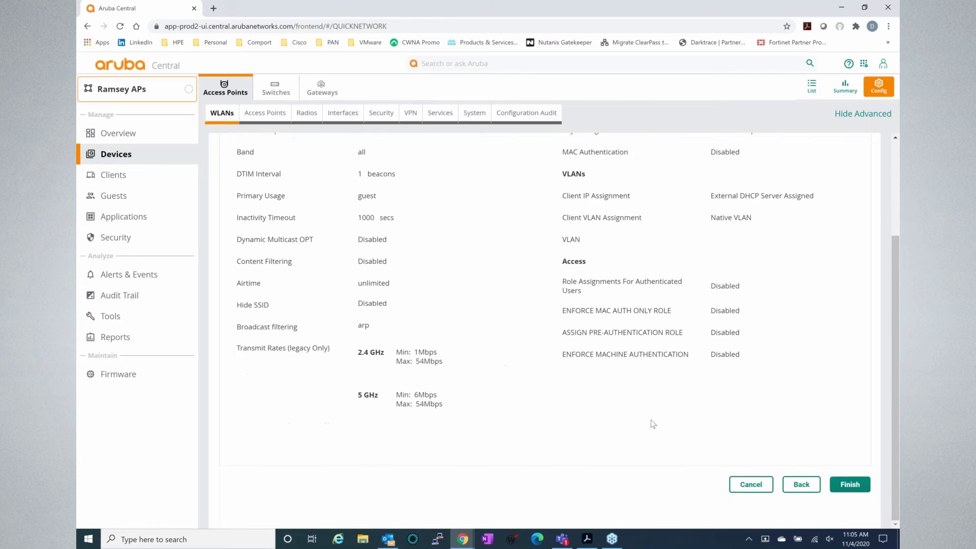
- Finish the wizard and acknowledge the success message to return to the three-SSID list
click(850, 488)
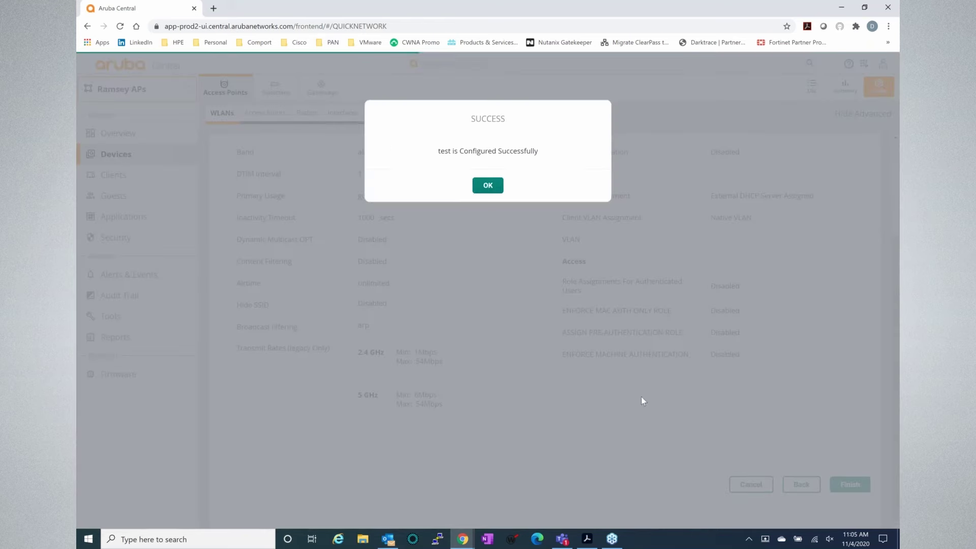
click(493, 194)
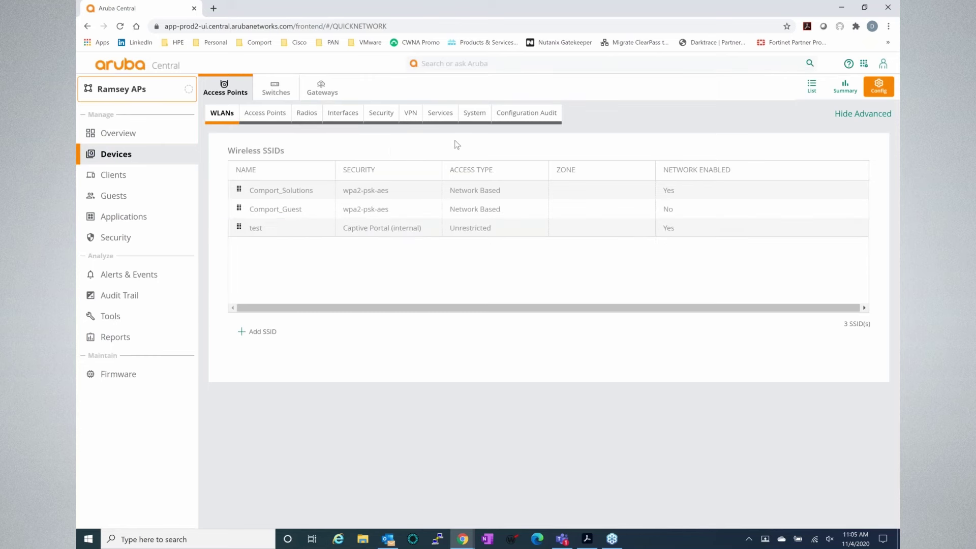
- Review the group's System settings: country US, Eastern-Time UTC-05 timezone, NTP server pool.ntp.org
click(474, 118)
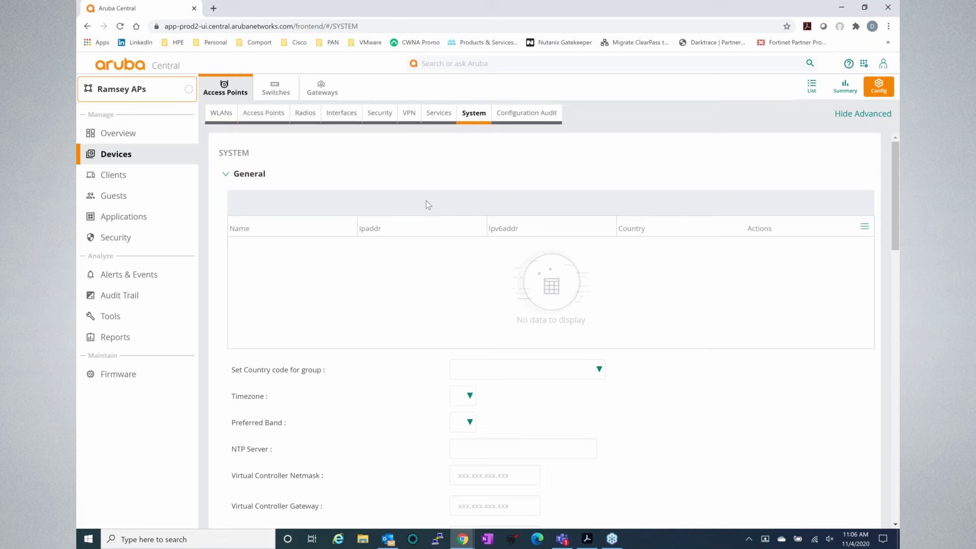
scroll(426, 200, down, 1)
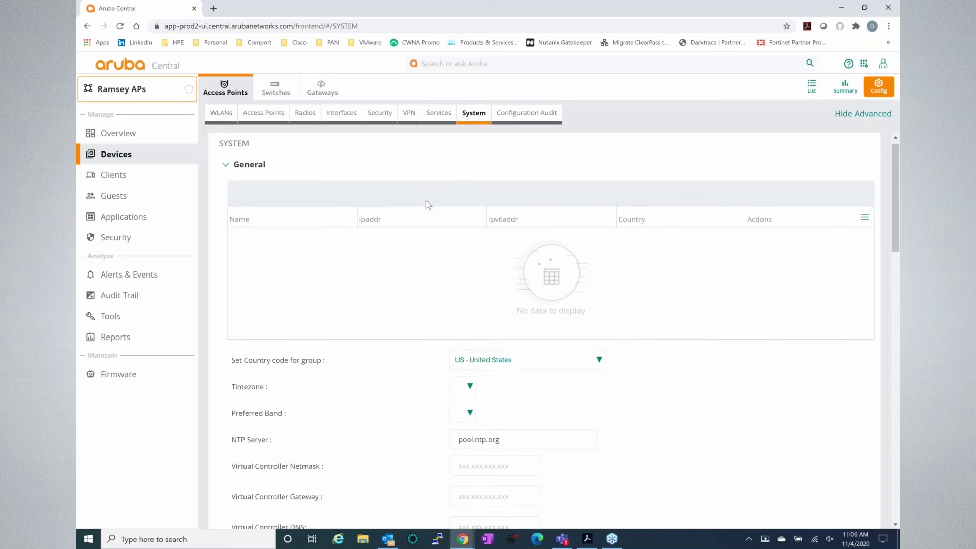
scroll(426, 200, down, 1)
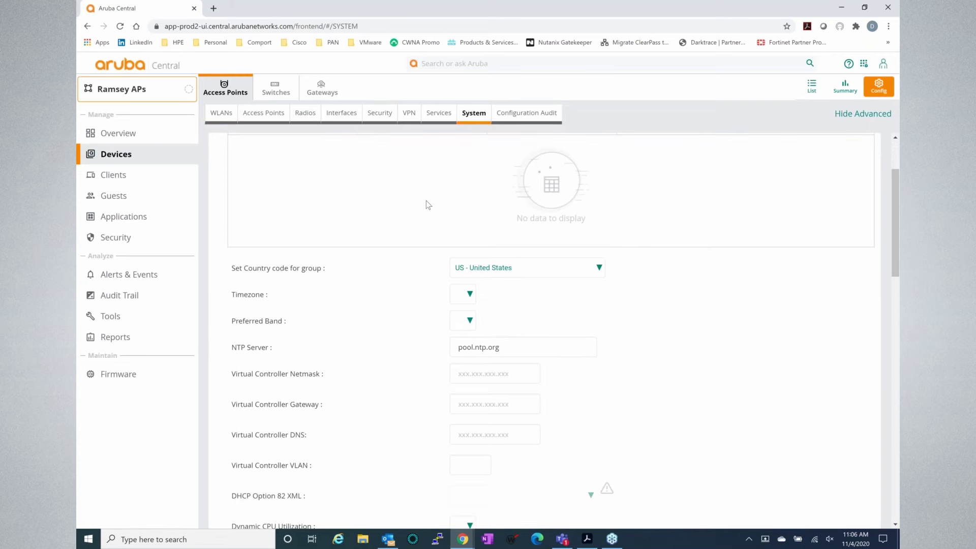
scroll(426, 201, up, 2)
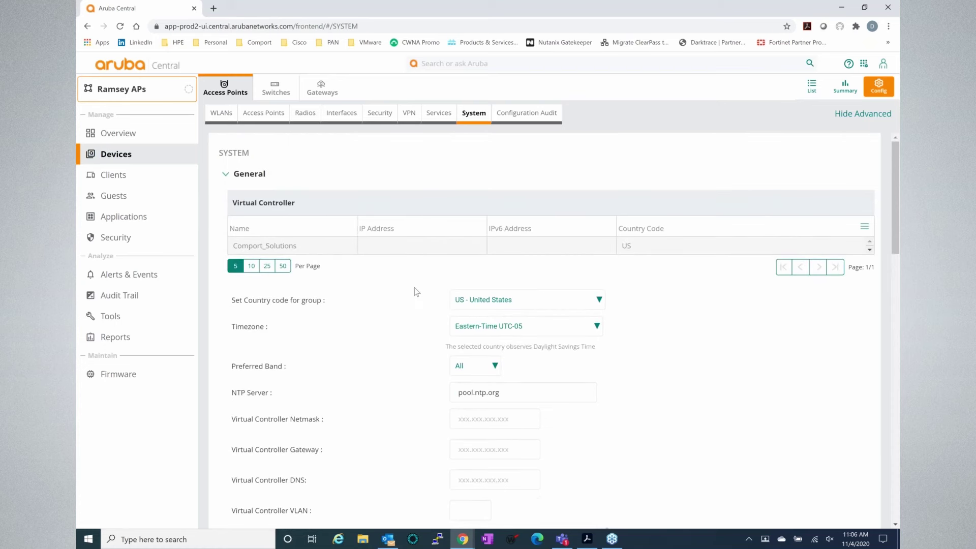
scroll(402, 314, down, 1)
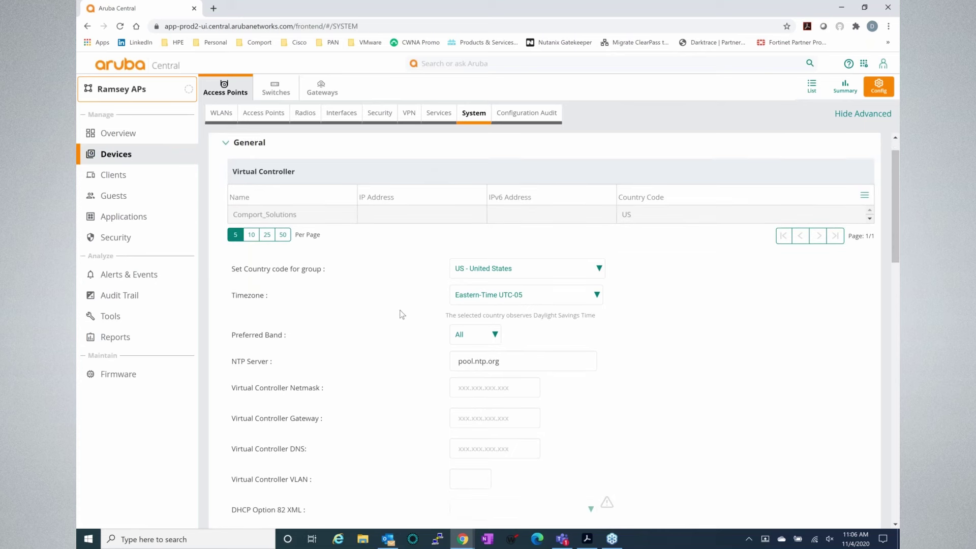
scroll(402, 314, down, 1)
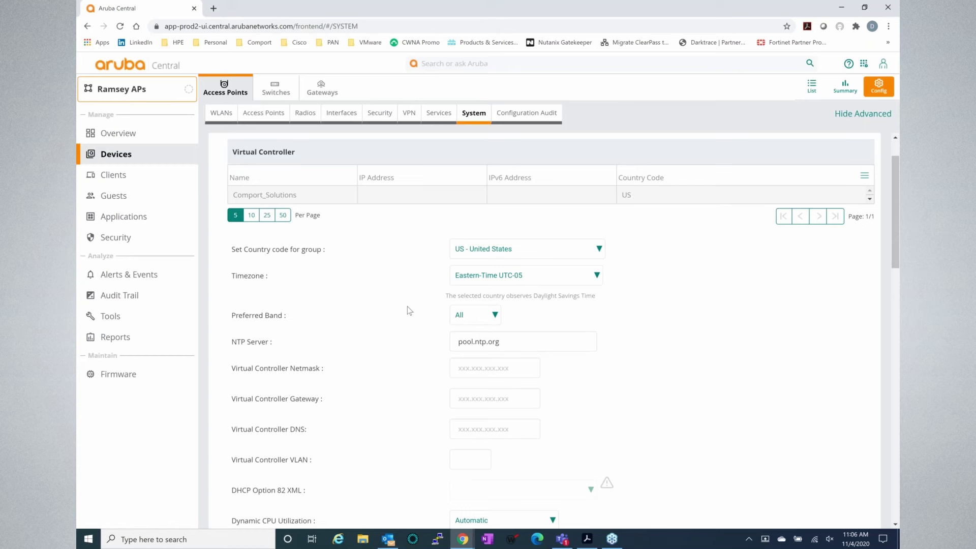
scroll(409, 311, down, 1)
scroll(410, 311, down, 1)
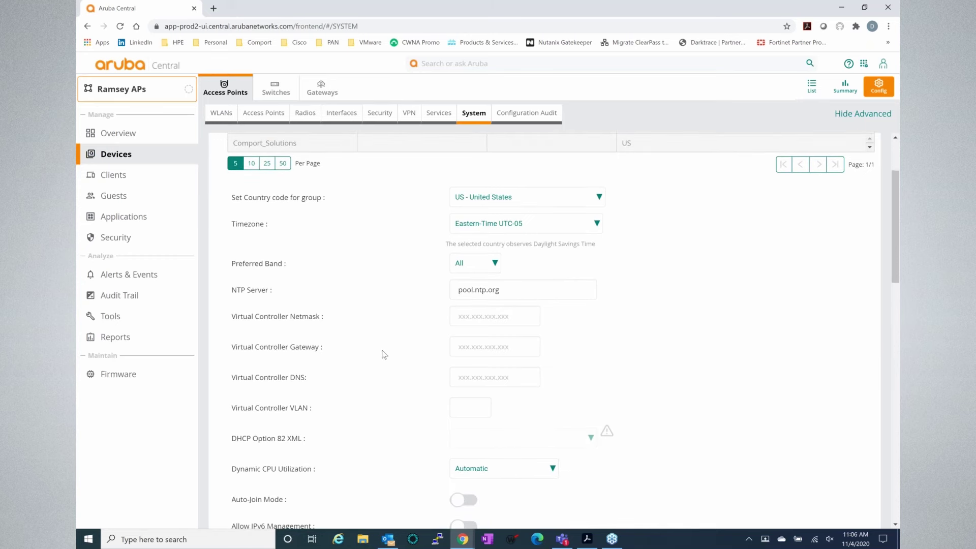
scroll(380, 333, down, 1)
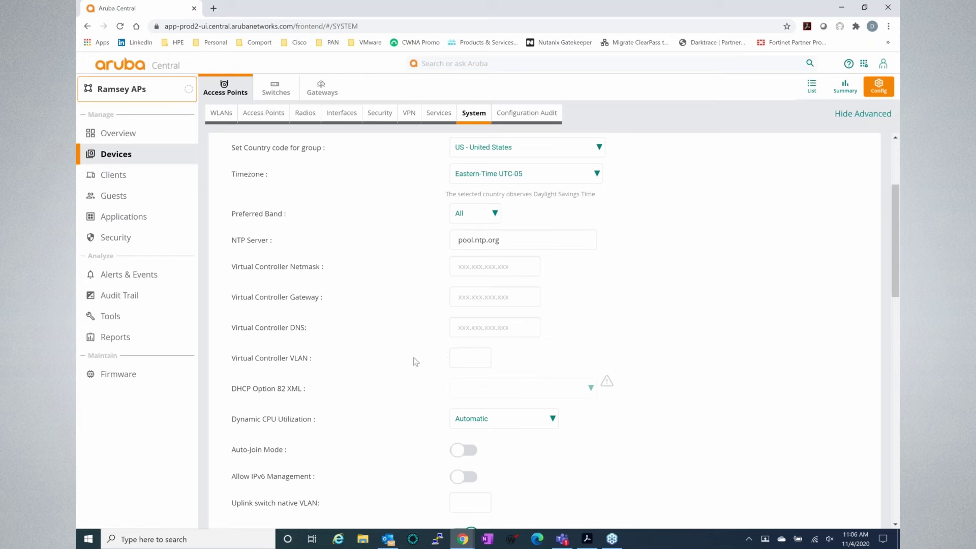
scroll(416, 362, down, 1)
scroll(416, 362, down, 1)
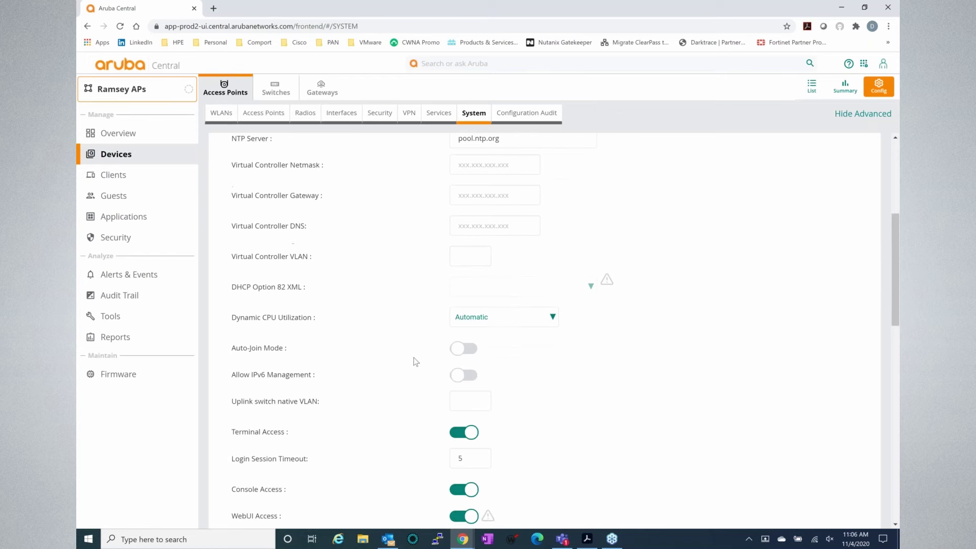
scroll(413, 351, down, 1)
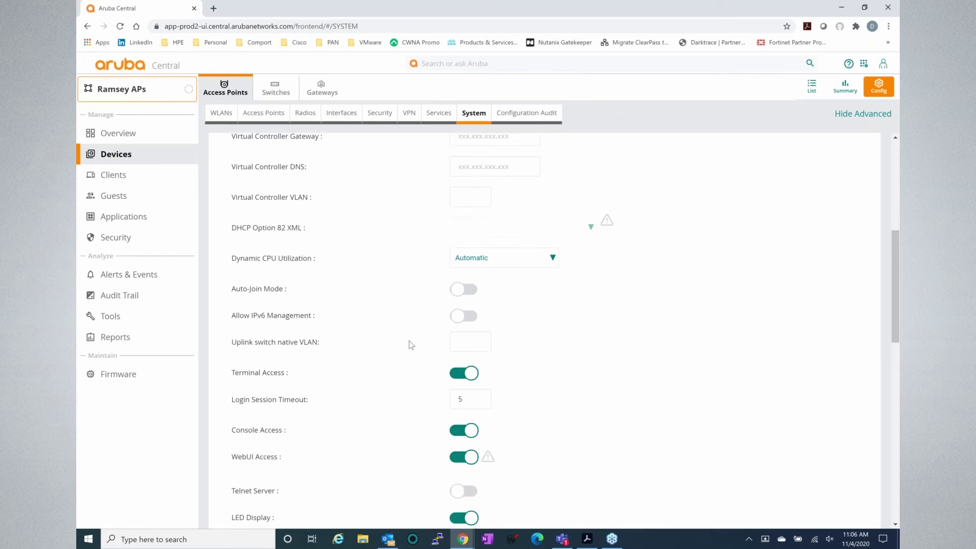
scroll(411, 345, down, 1)
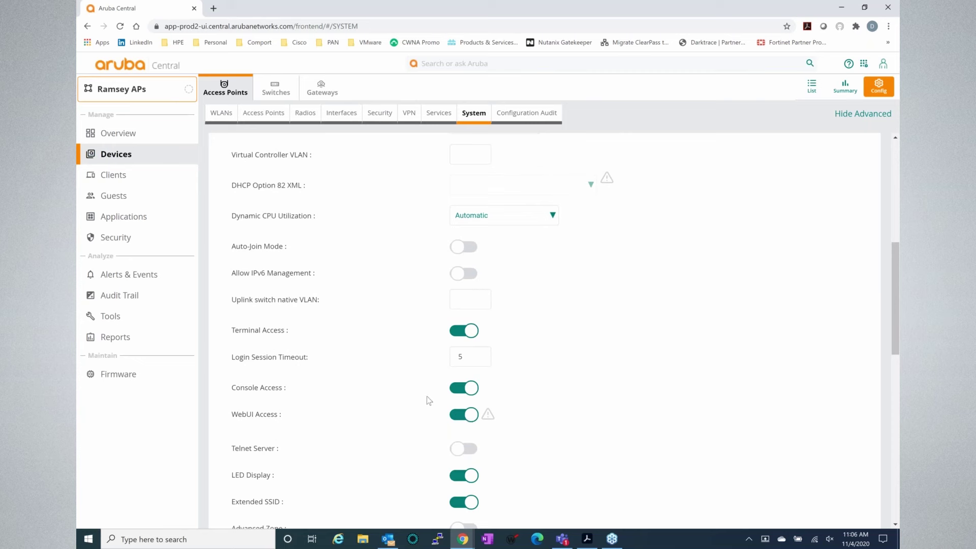
- Scroll back up to the top of the System settings page
scroll(422, 397, up, 1)
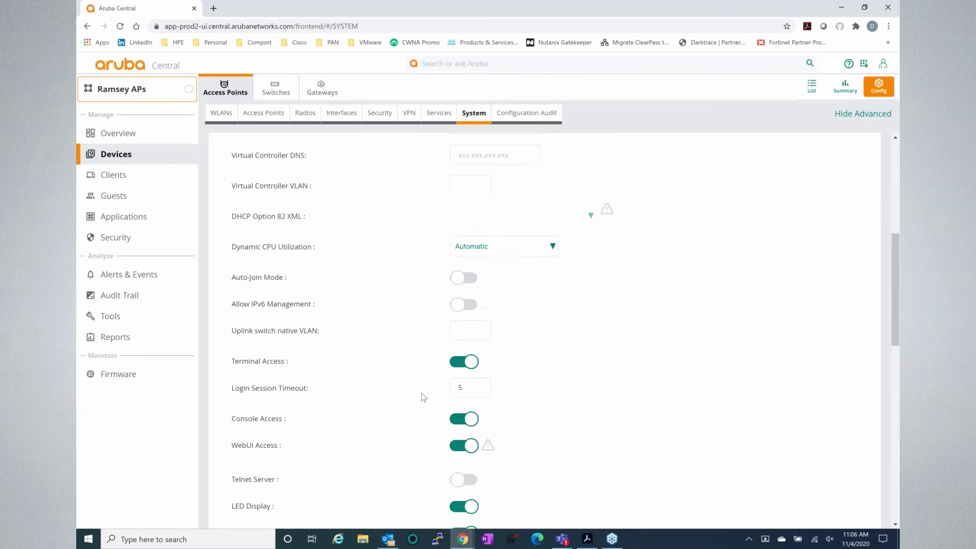
scroll(423, 398, up, 1)
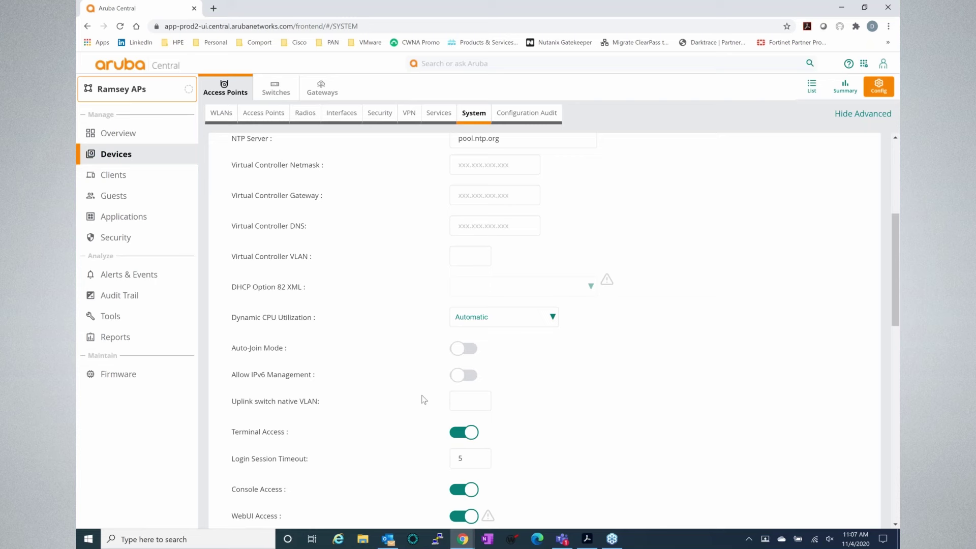
scroll(422, 399, down, 5)
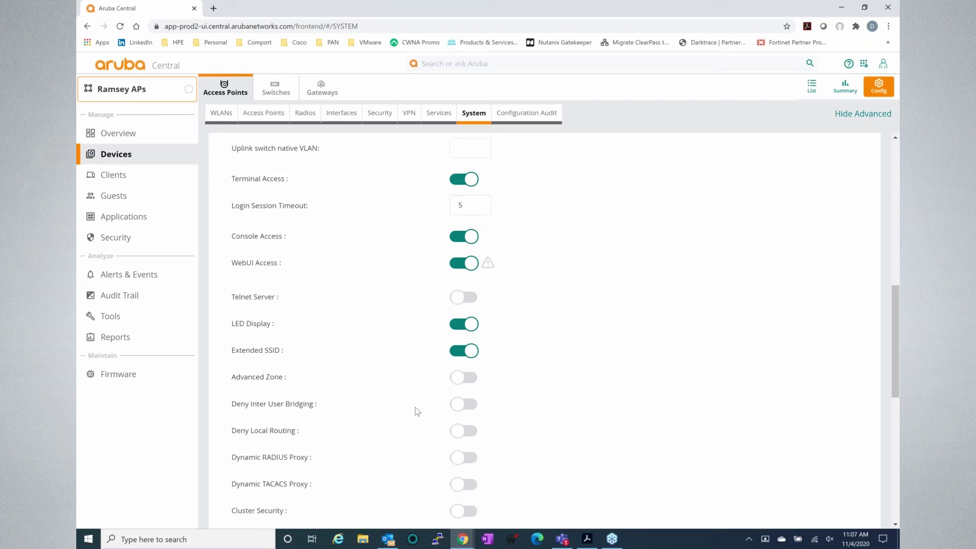
scroll(417, 411, up, 6)
scroll(407, 386, up, 4)
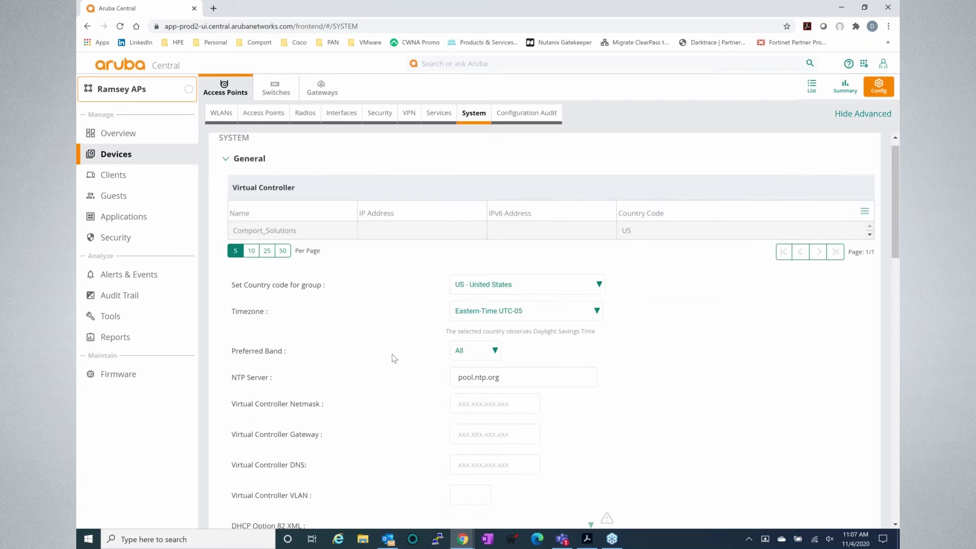
scroll(394, 359, up, 1)
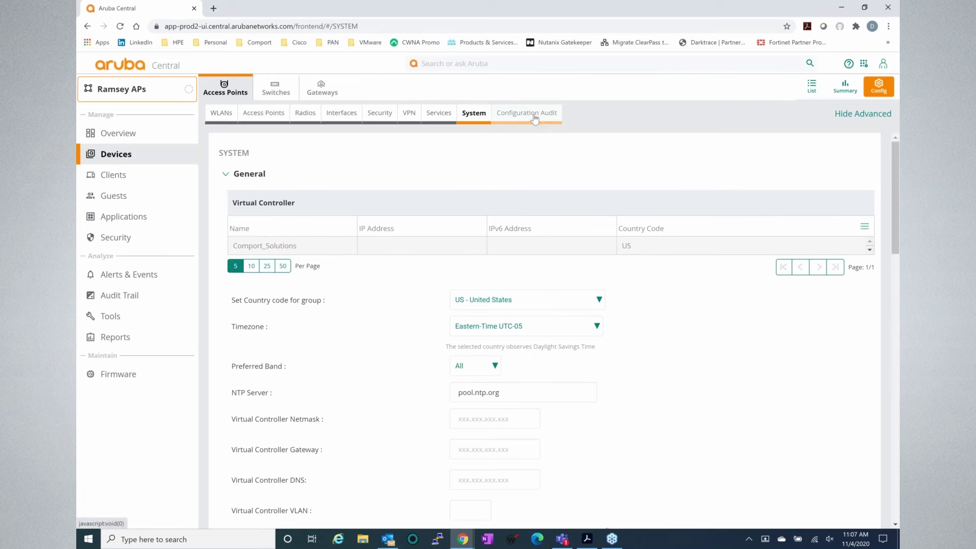
- Show the Configuration Audit overview: auto commit ON for 1 device, 0 failed changes or overrides
click(535, 117)
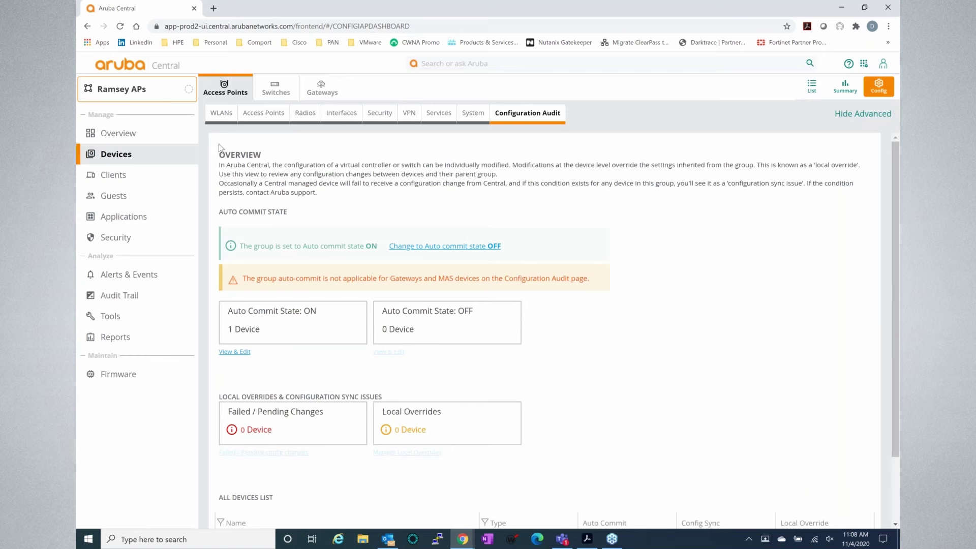
- Go back to the WLANs page listing Comport_Solutions, Comport_Guest and test SSIDs
click(222, 119)
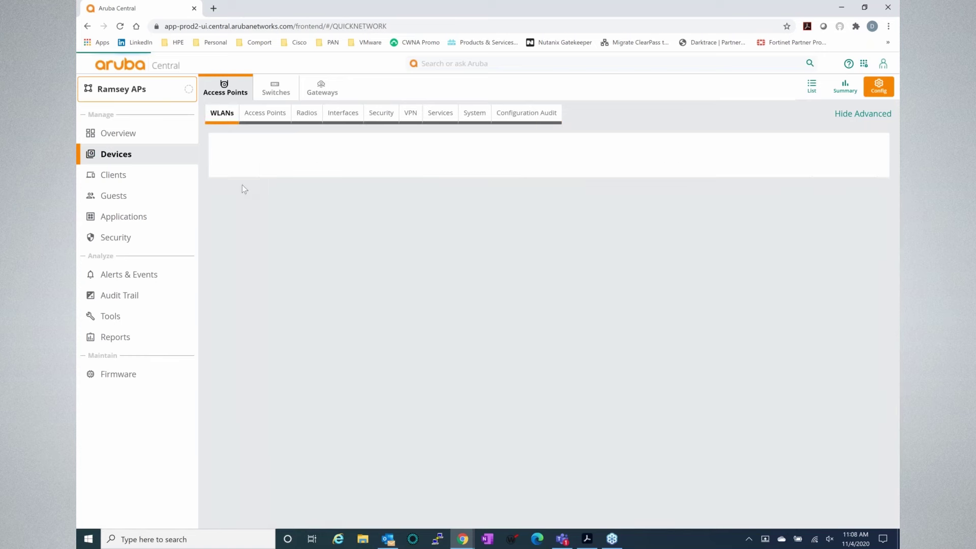